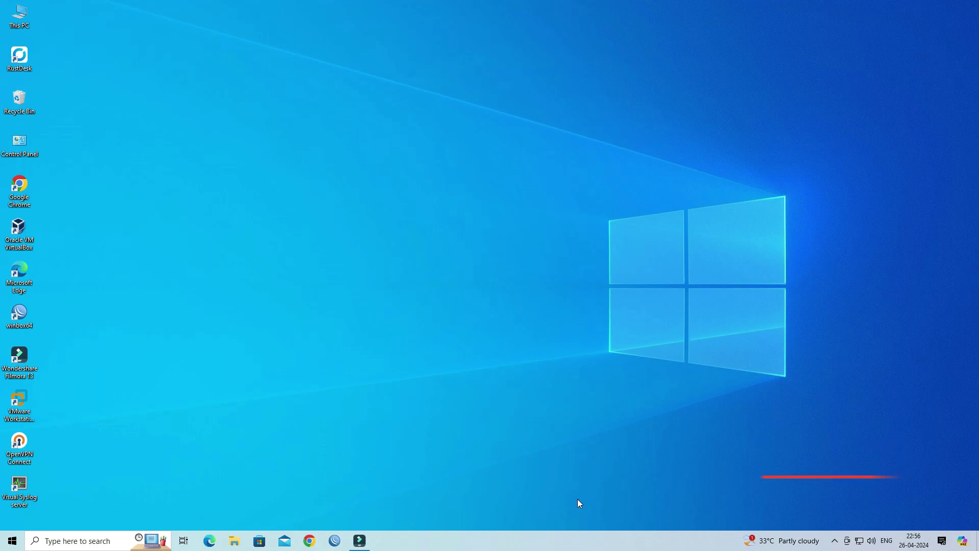
- Launch WinBox and connect to the hEX lite router from the Neighbors list
double_click(19, 314)
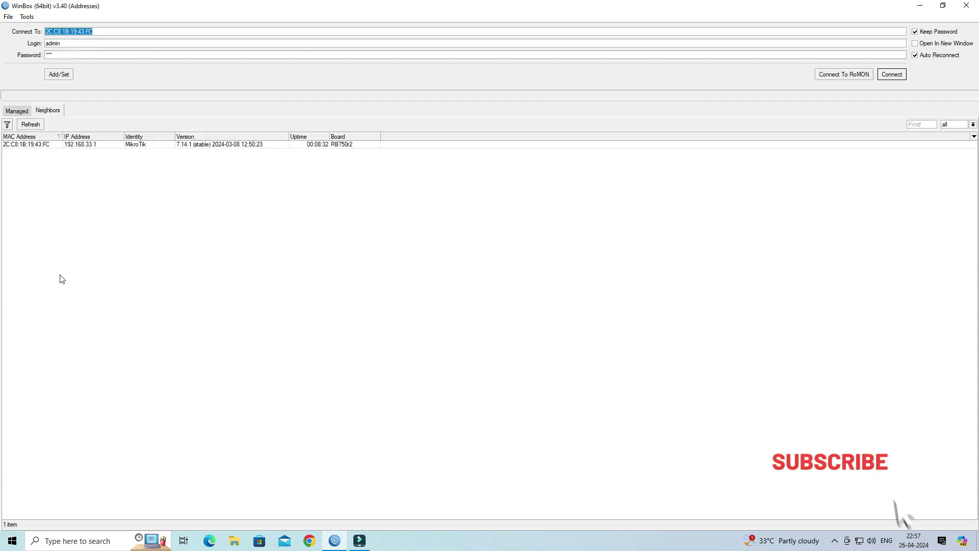
click(20, 145)
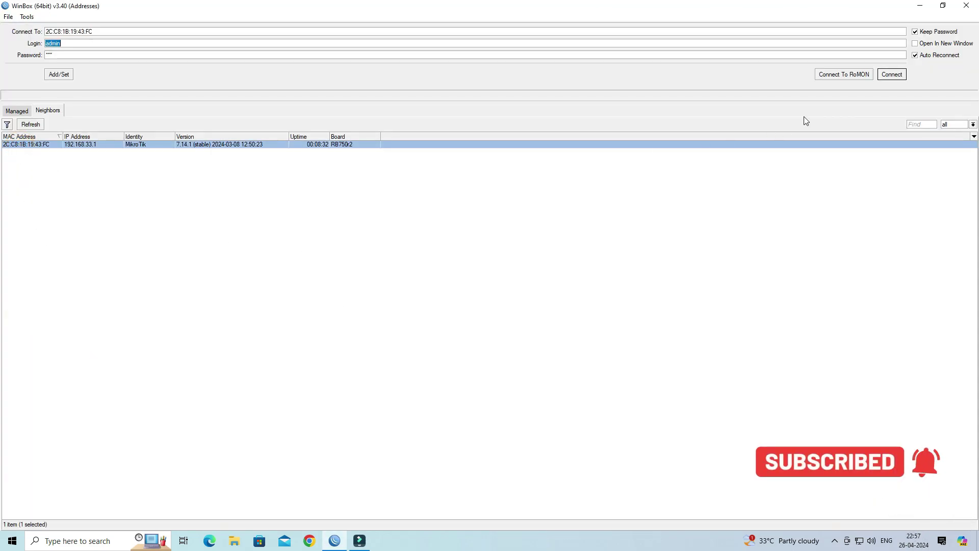
click(895, 75)
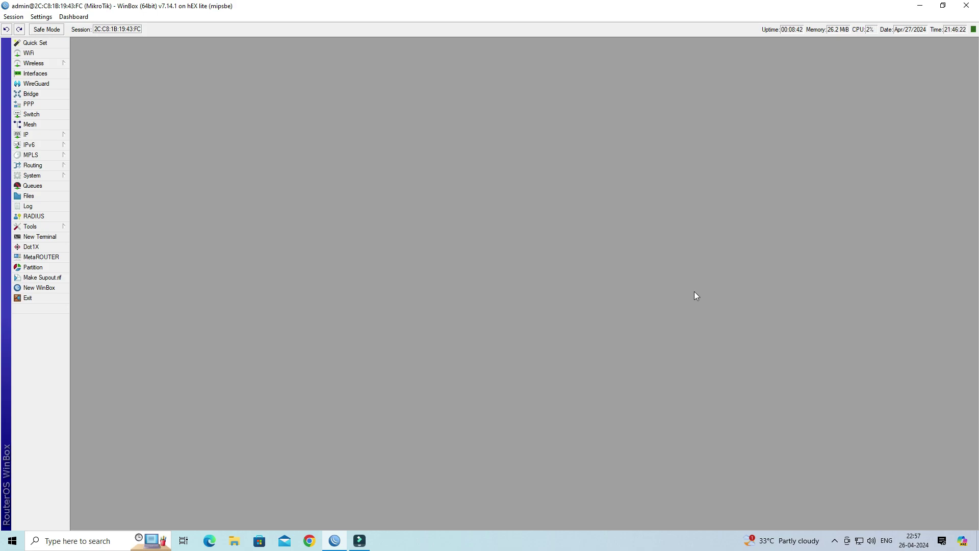
click(56, 174)
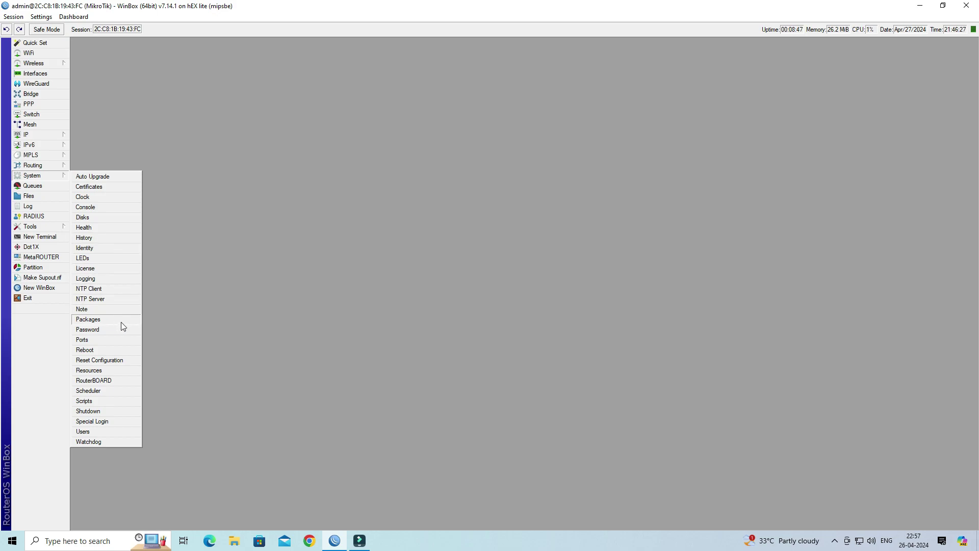
click(107, 319)
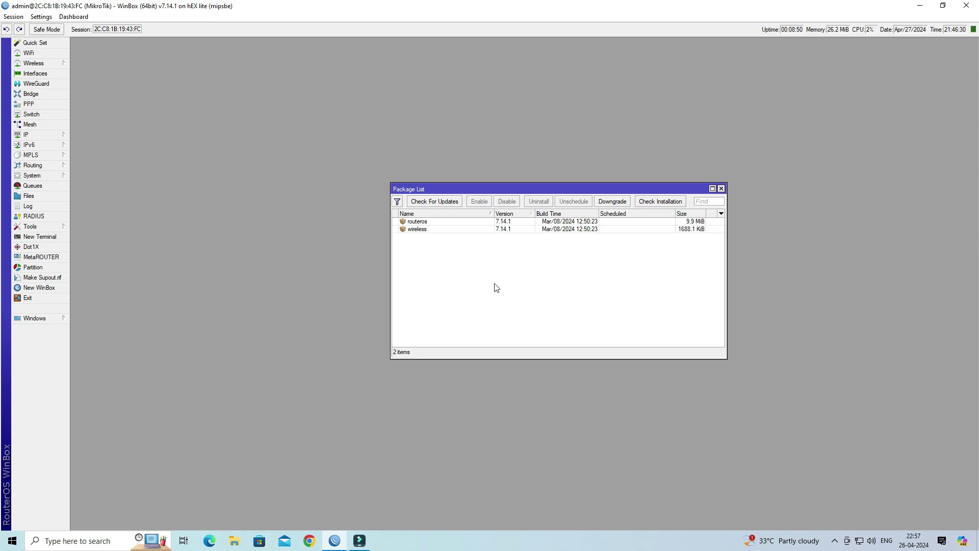
click(721, 189)
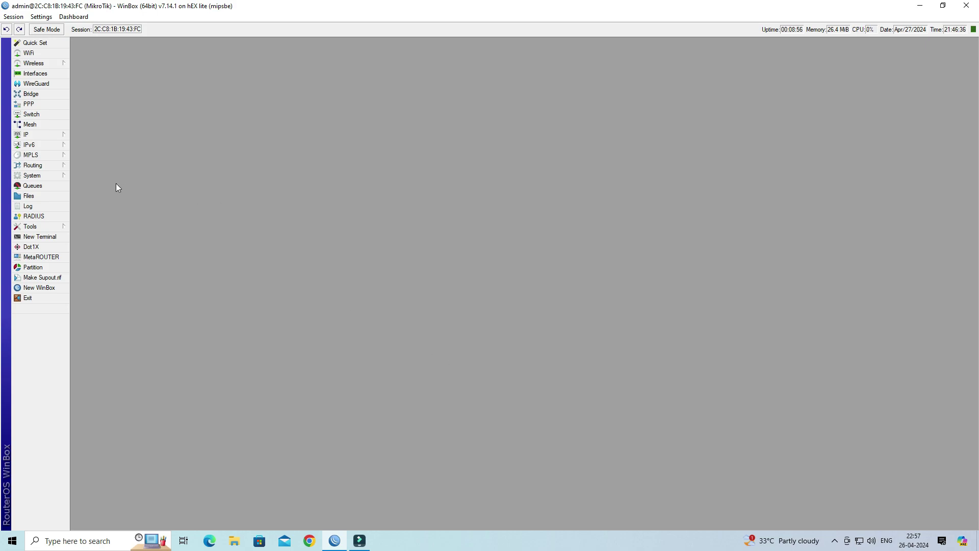
- Enlarge System > Resources and highlight architecture mipsbe and version 7.14.1 (stable)
click(55, 177)
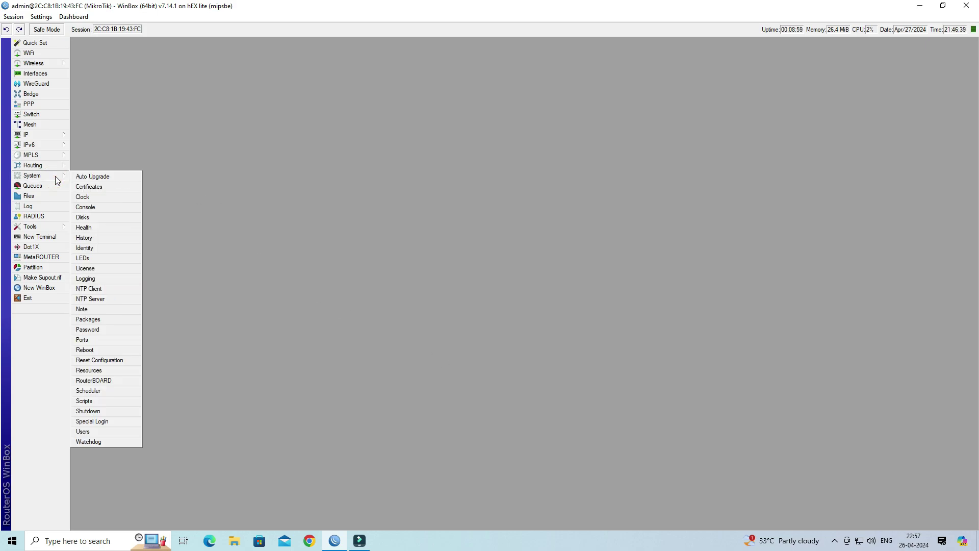
click(121, 370)
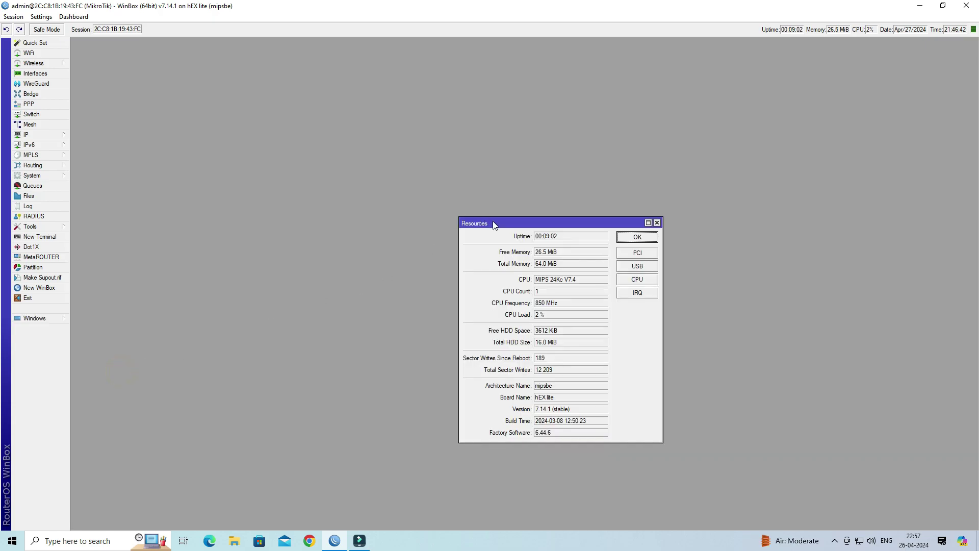
drag(493, 224, 295, 103)
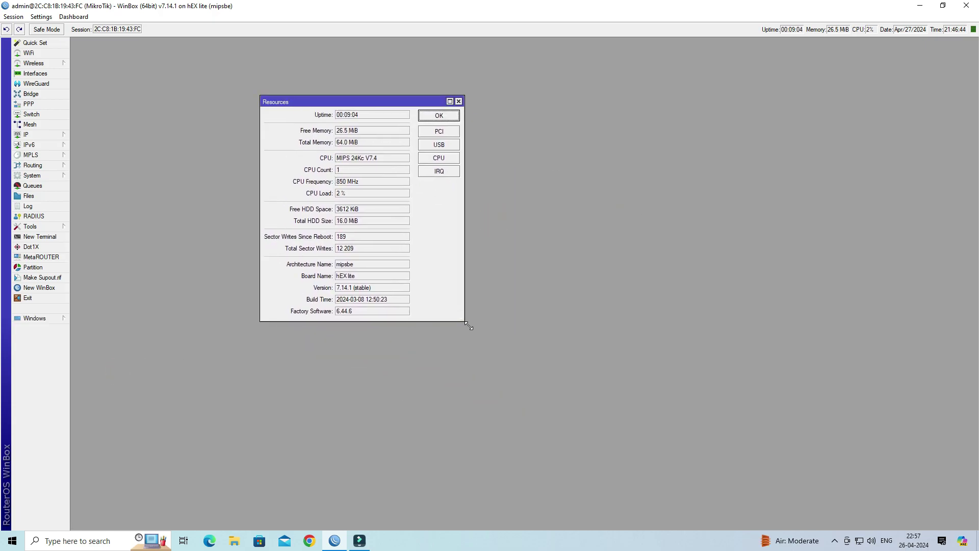
drag(466, 322, 671, 459)
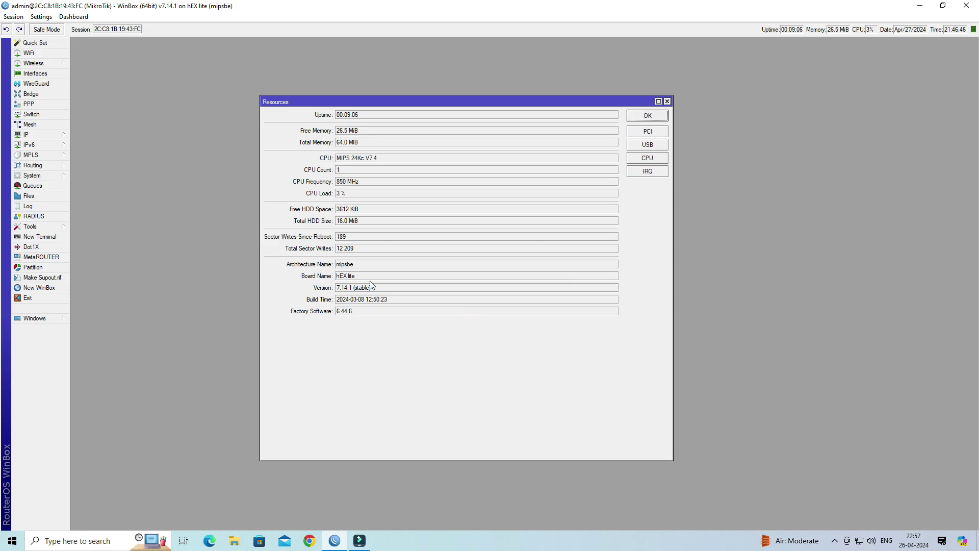
drag(364, 267, 331, 272)
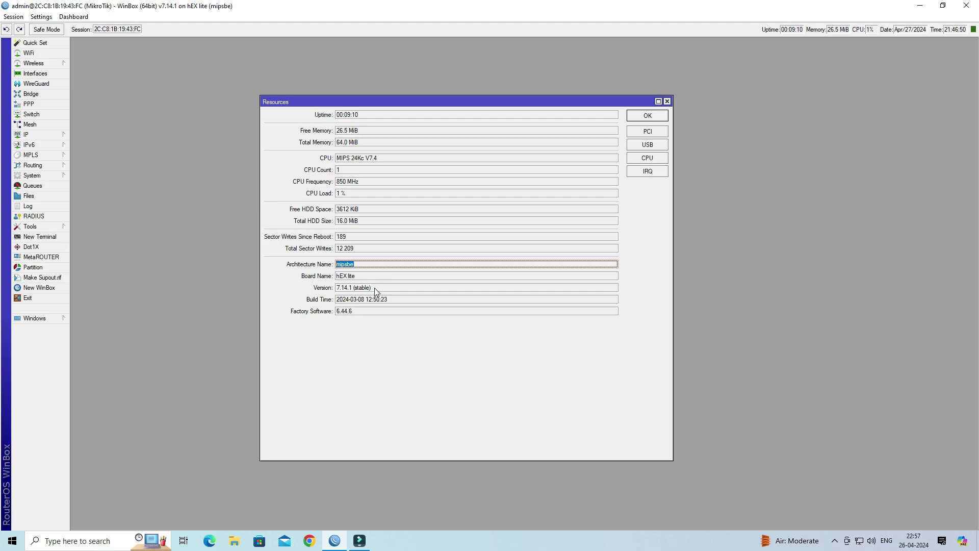
drag(376, 288, 353, 292)
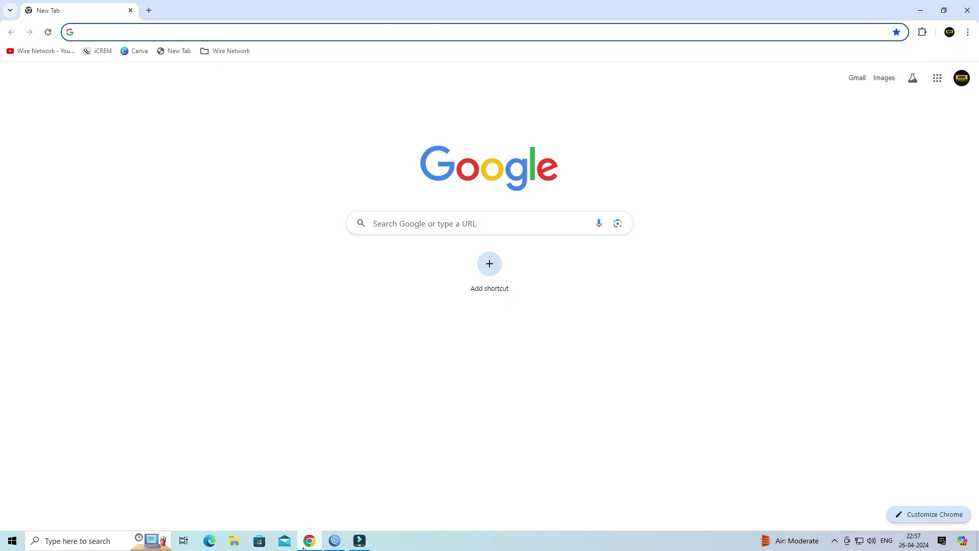
text(mikrotik )
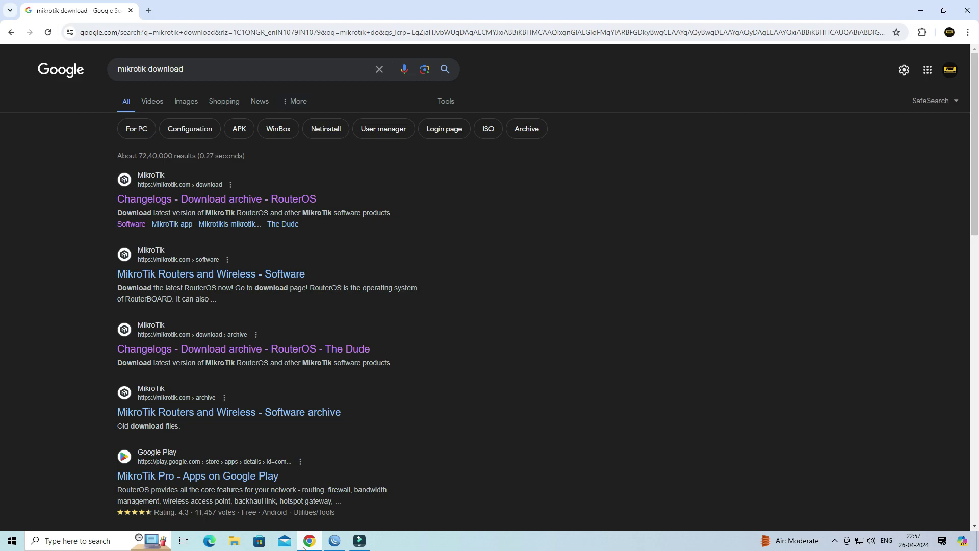
- Go to the MikroTik download archive page from the search results
click(222, 202)
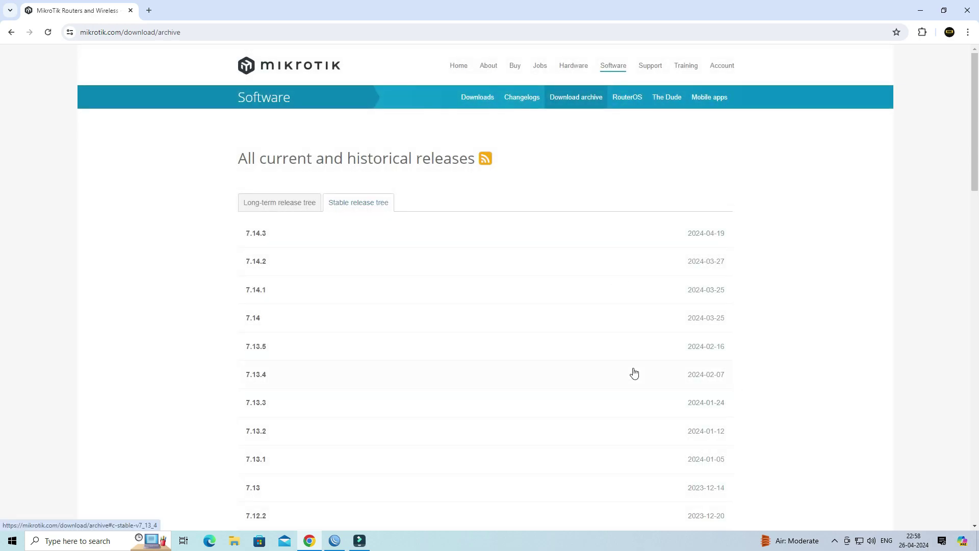
scroll(635, 373, down, 2)
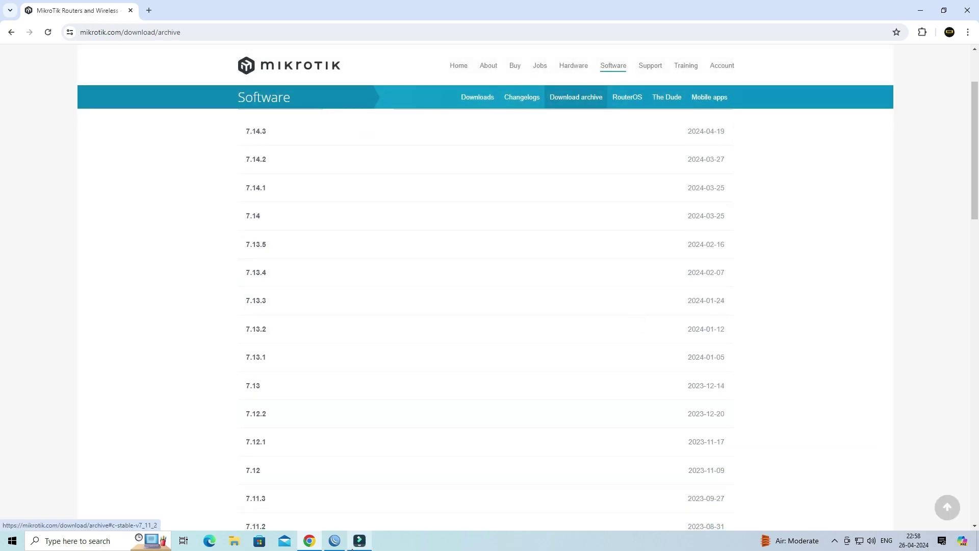
- Check the router's version 7.14.1 (stable) and expand the 7.14.1 release files in the archive
click(358, 542)
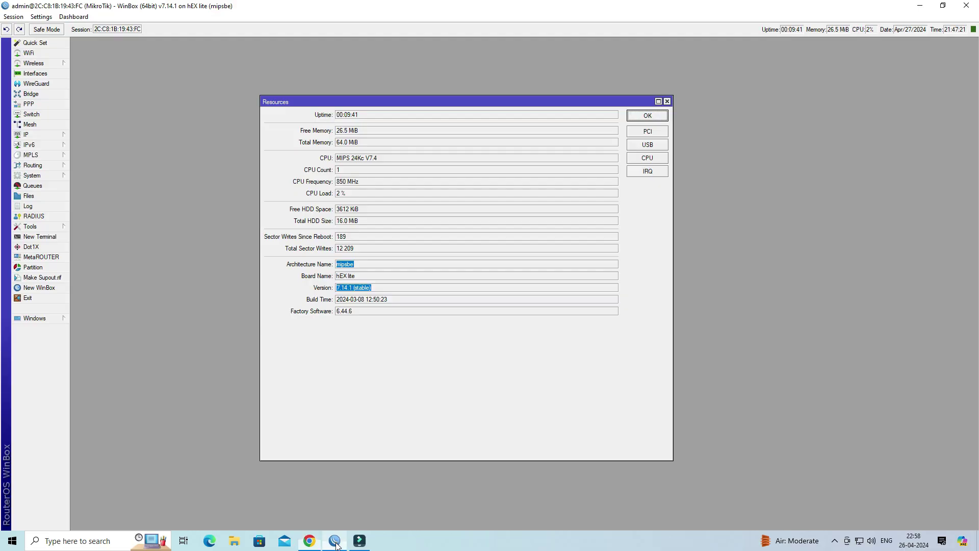
click(362, 265)
click(371, 288)
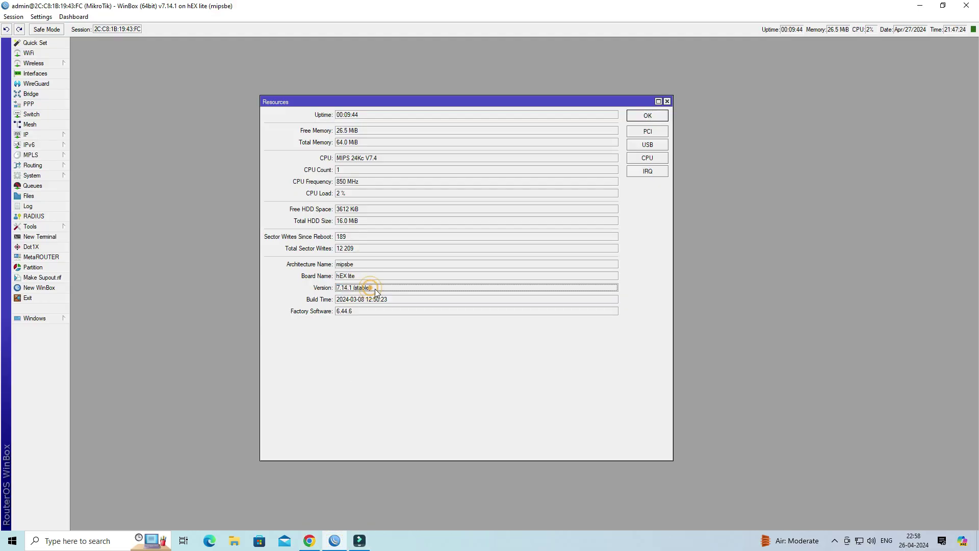
double_click(374, 287)
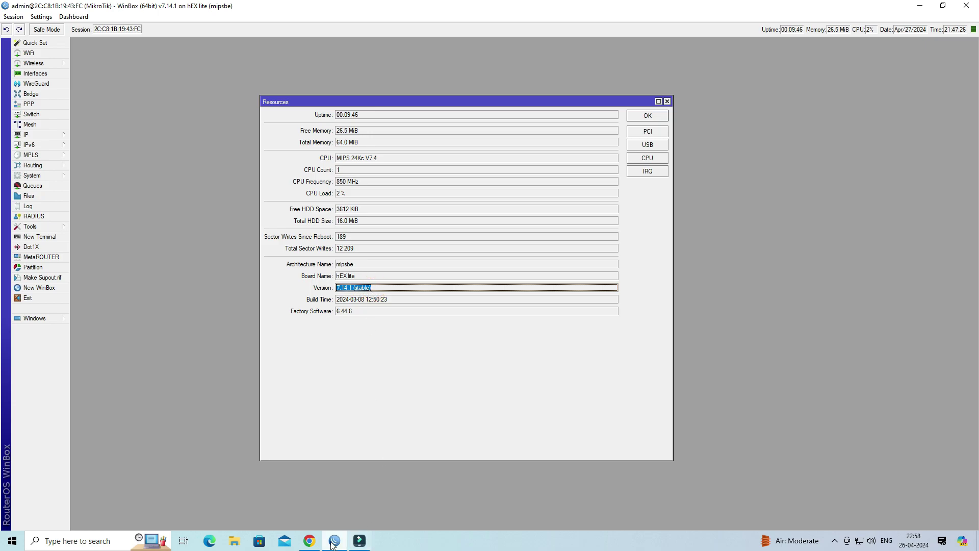
click(309, 542)
scroll(334, 341, up, 1)
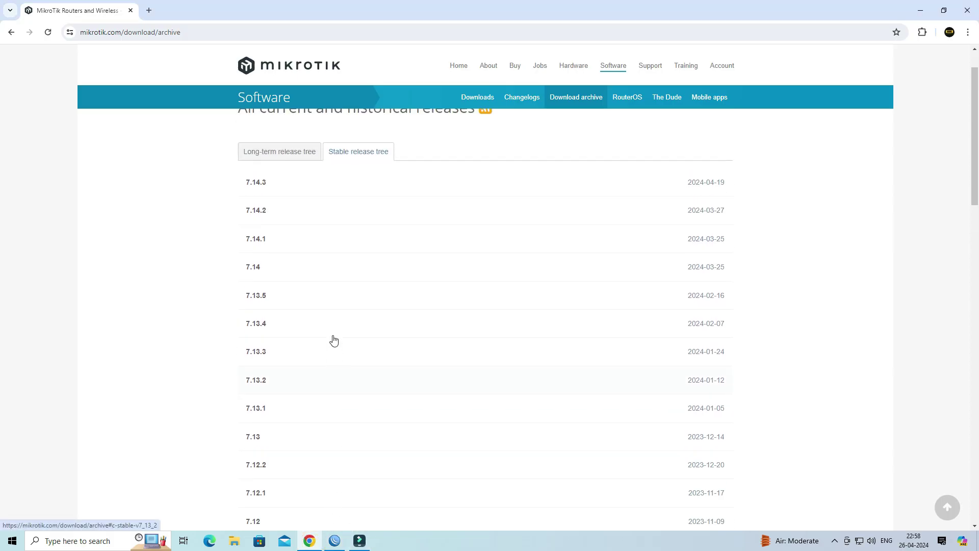
click(277, 242)
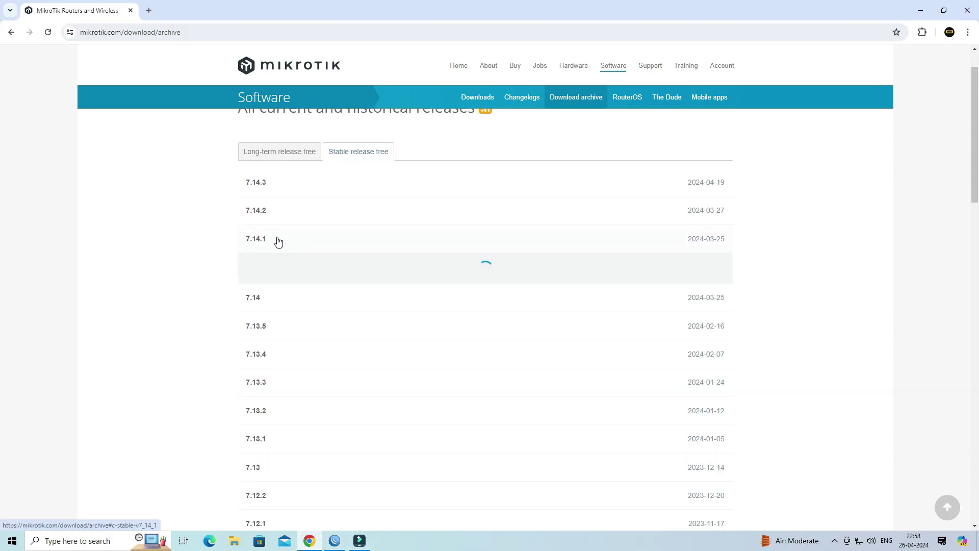
scroll(327, 243, down, 1)
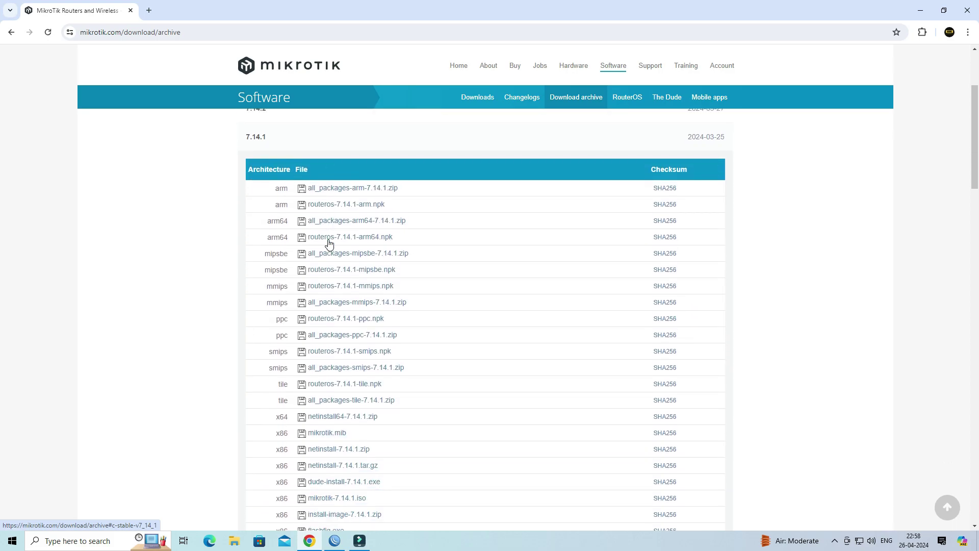
- Check the router's mipsbe architecture and highlight the matching mipsbe row under 7.14.1
click(335, 541)
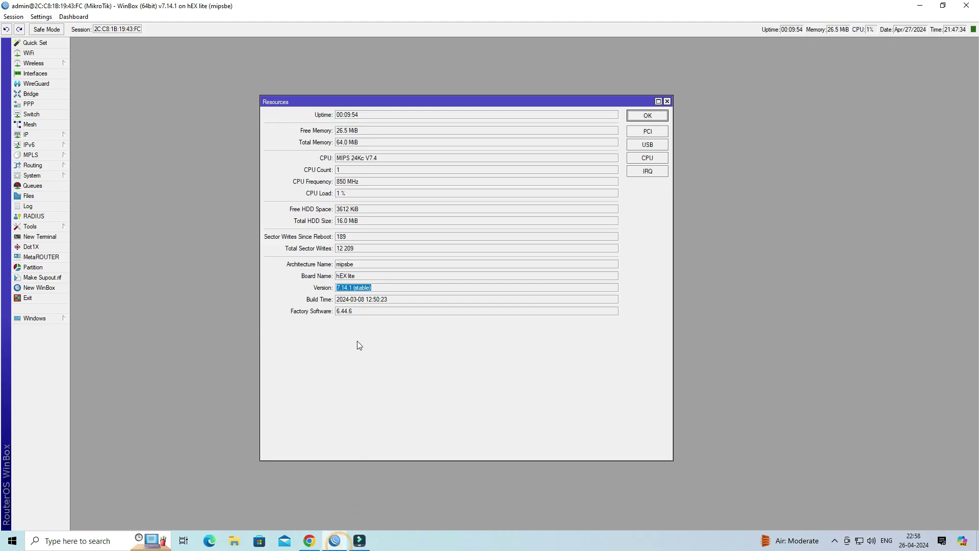
double_click(356, 266)
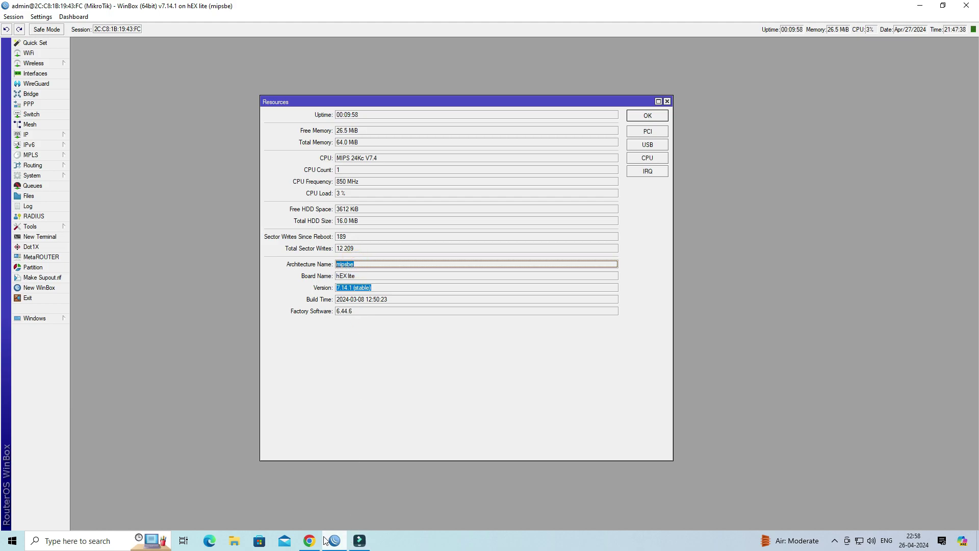
click(310, 541)
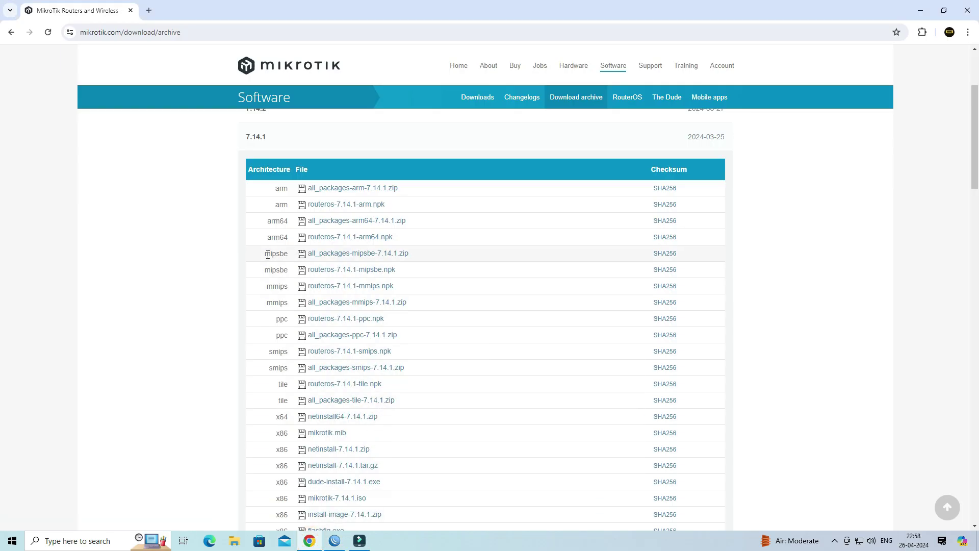
drag(265, 258, 287, 255)
- Download all_packages-mipsbe-7.14.1.zip (4.6 MB) from the 7.14.1 archive
click(349, 257)
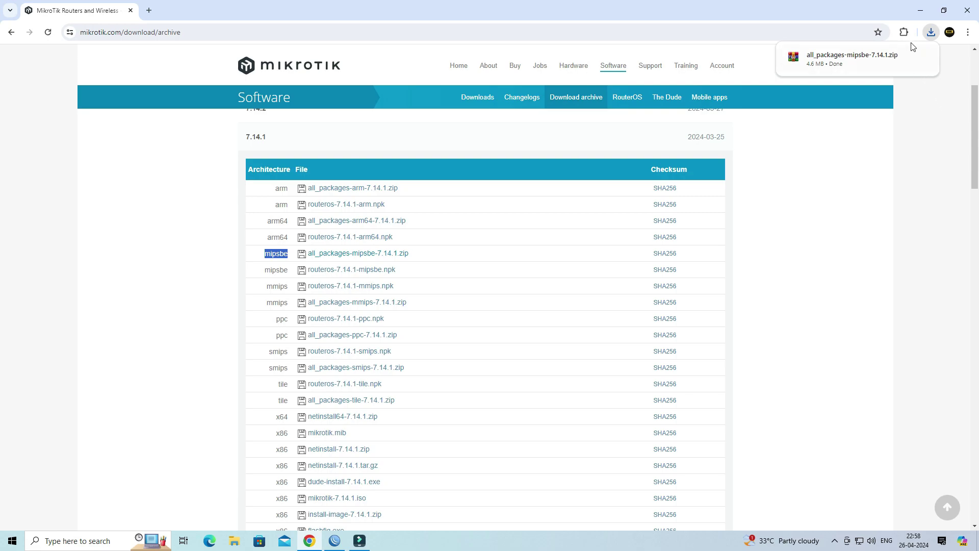
- Extract the downloaded ZIP and open the all_packages-mipsbe-7.14.1 folder
click(904, 58)
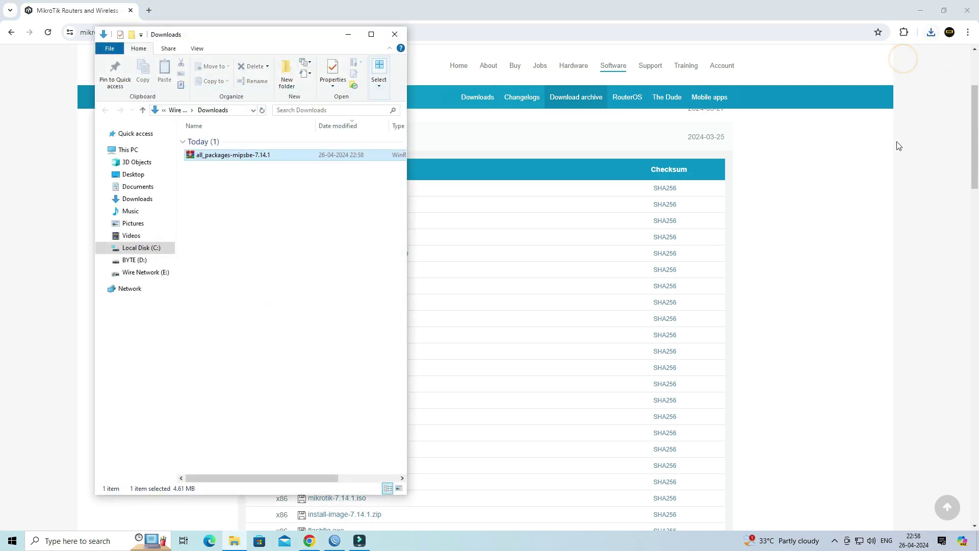
click(371, 34)
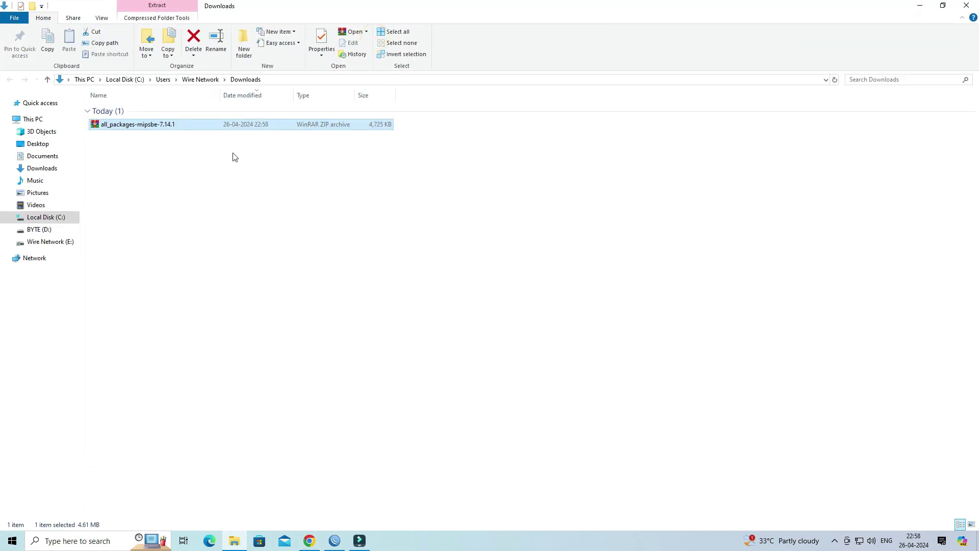
right_click(177, 130)
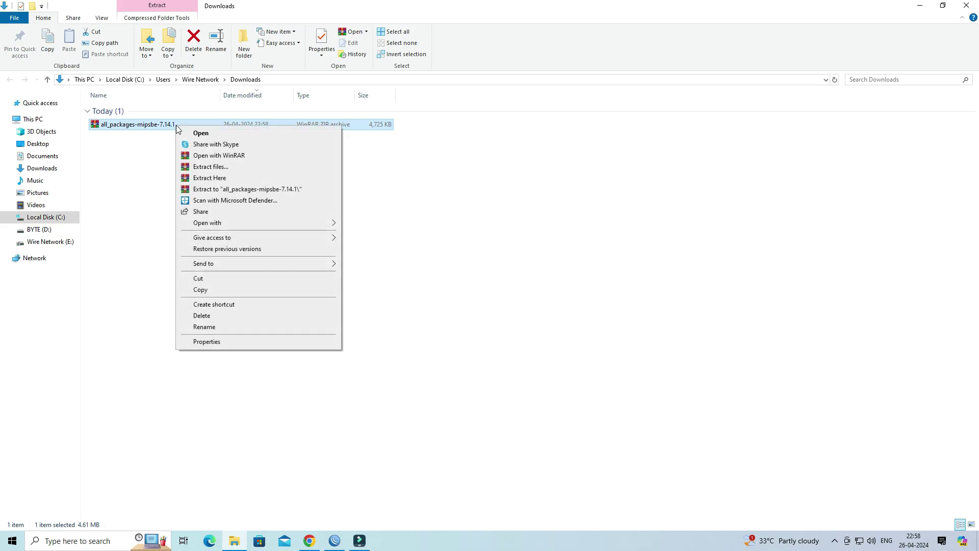
click(239, 190)
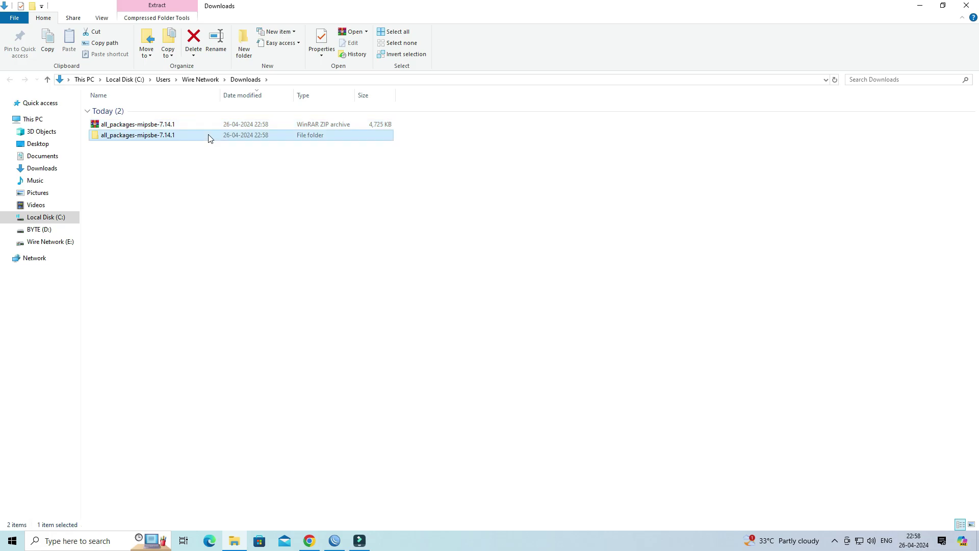
double_click(208, 134)
- Shrink the folder window, close Resources, and minimize Chrome and WinBox
click(943, 6)
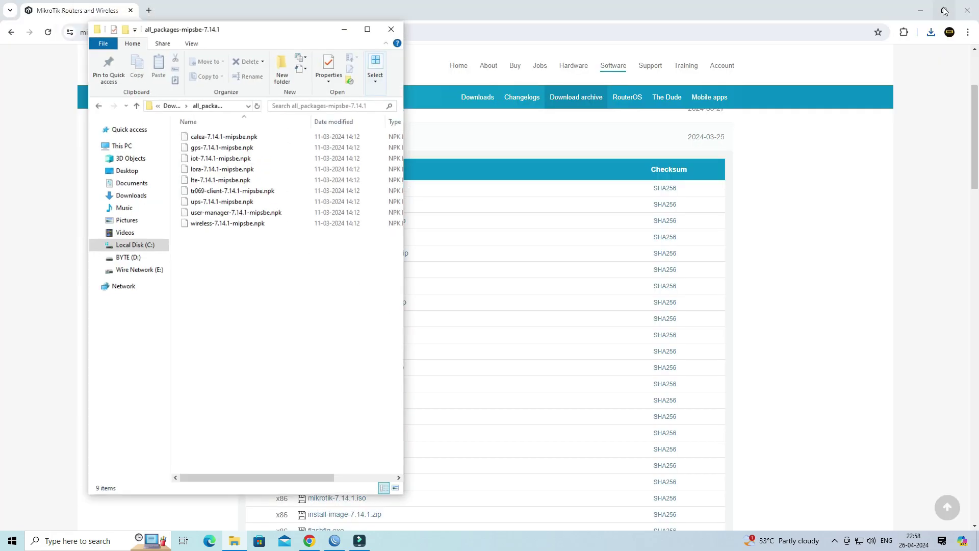
click(920, 11)
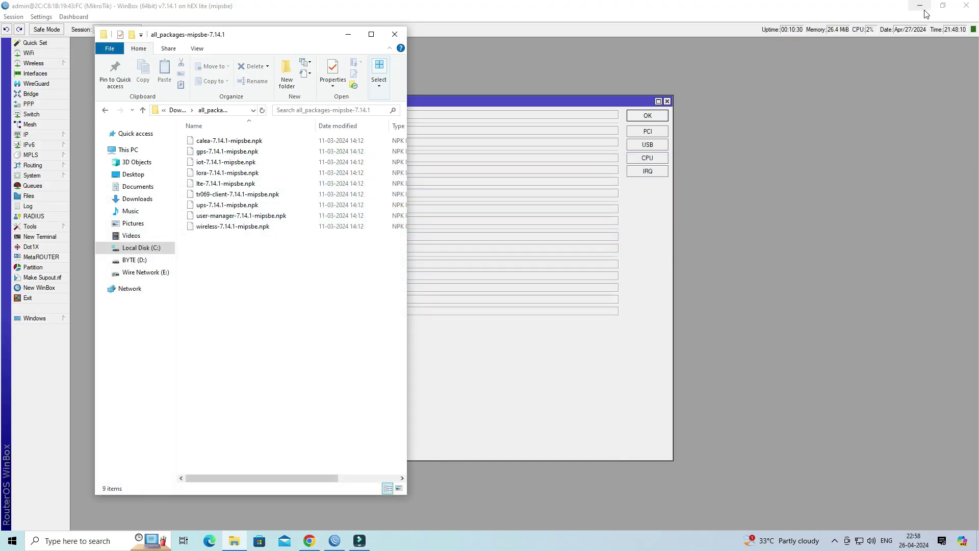
click(668, 102)
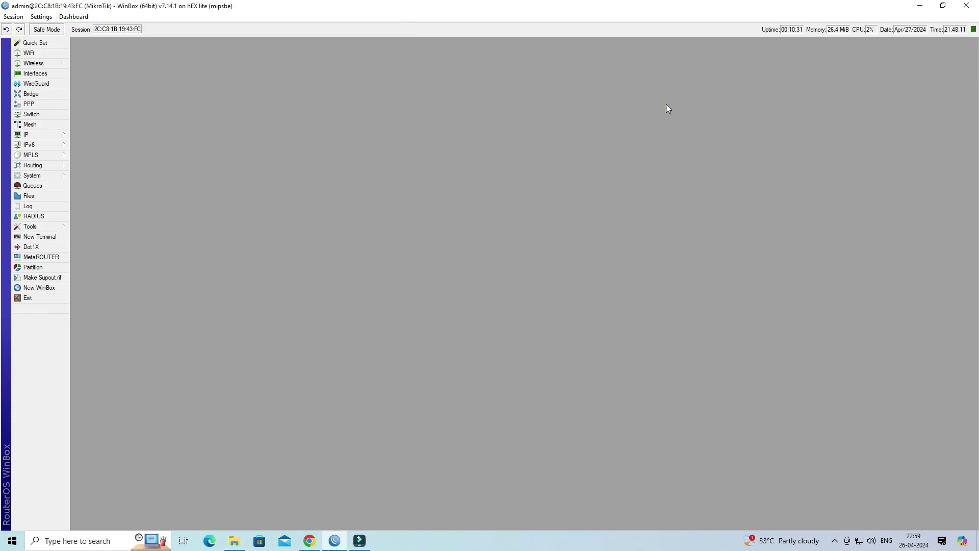
click(921, 6)
- Move user-manager-7.14.1-mipsbe.npk onto the desktop and close the extracted folder window
click(280, 215)
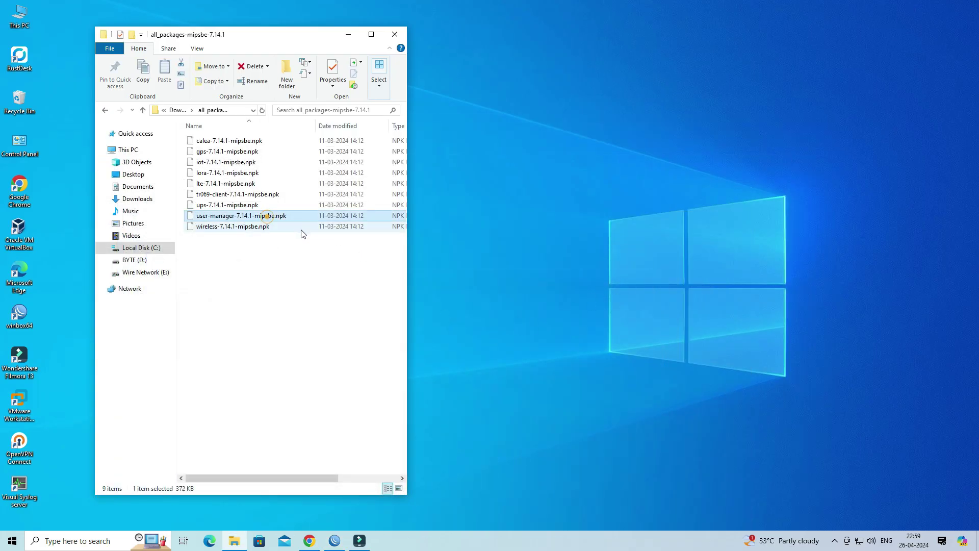
drag(273, 216, 641, 169)
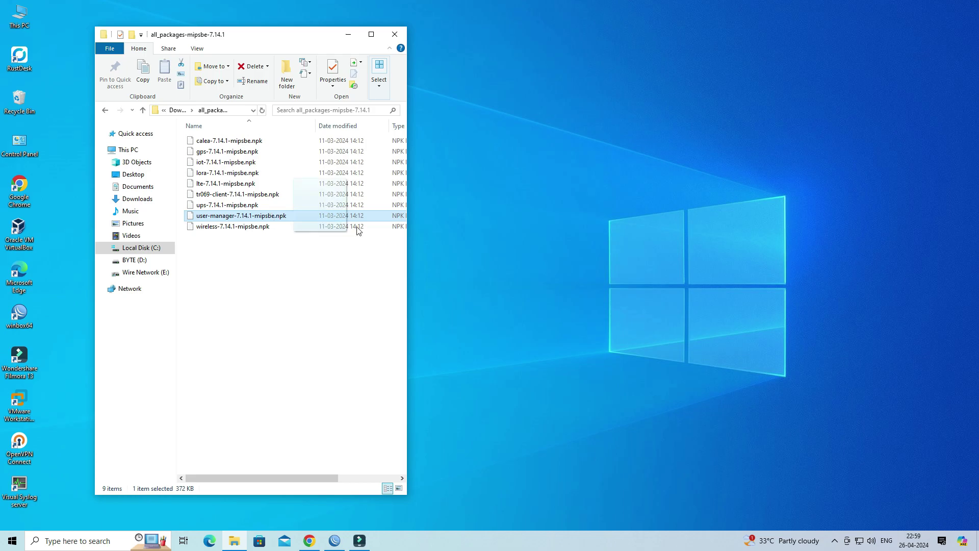
click(395, 34)
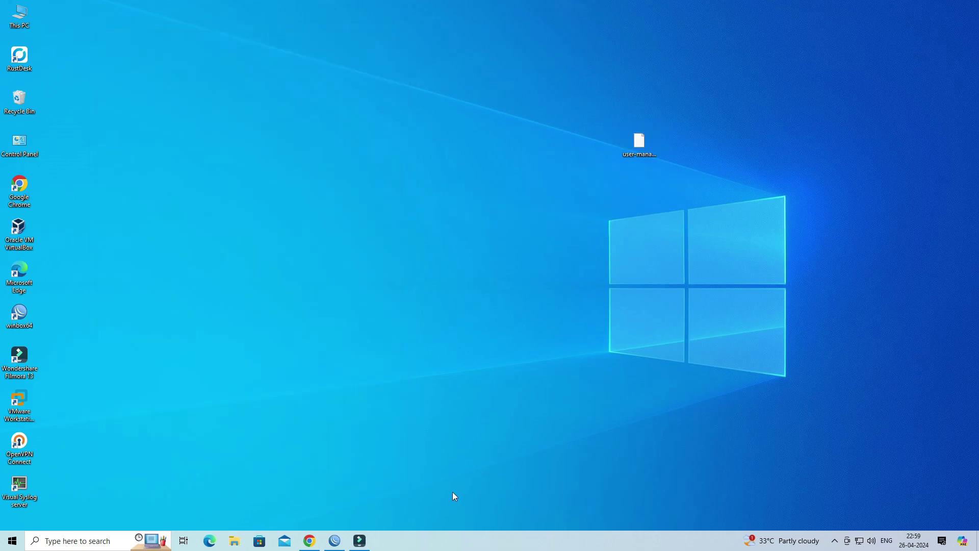
- Drag user-manager-7.14.1-mipsbe.npk from the desktop into WinBox's File List, uploading 372.1 KiB
click(335, 540)
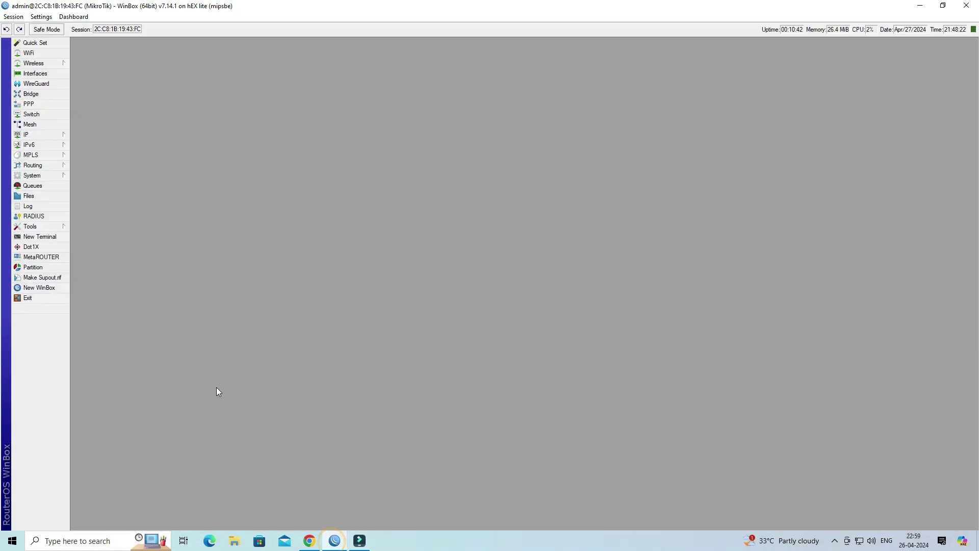
click(28, 196)
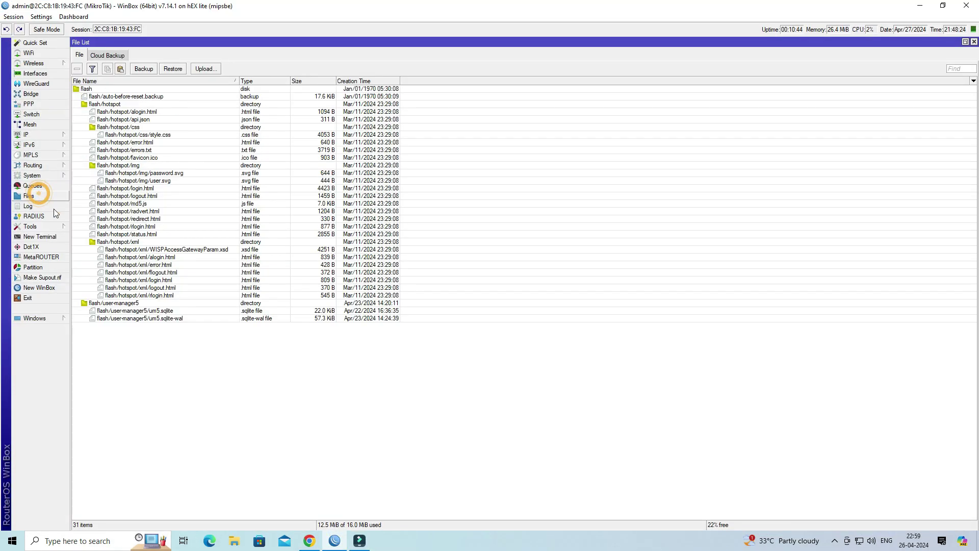
click(944, 7)
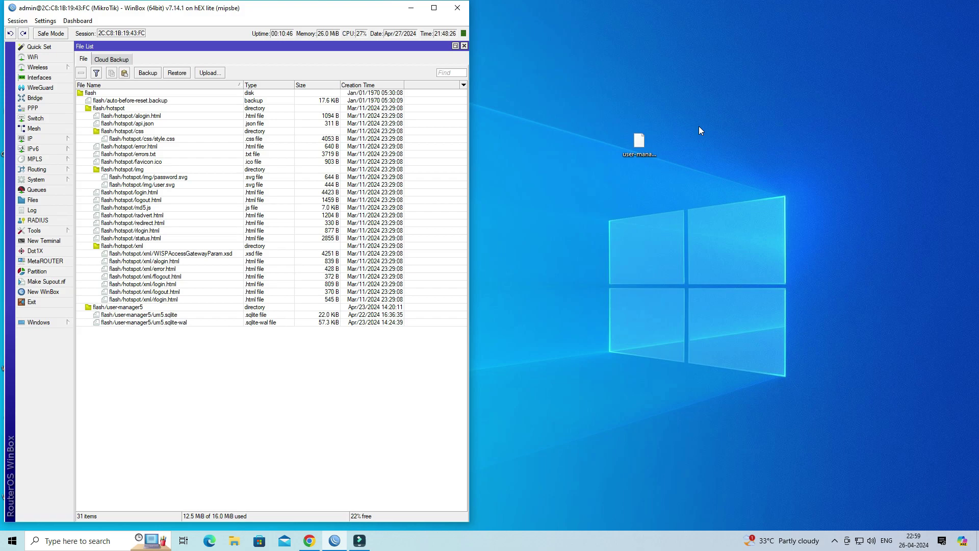
drag(643, 145, 150, 351)
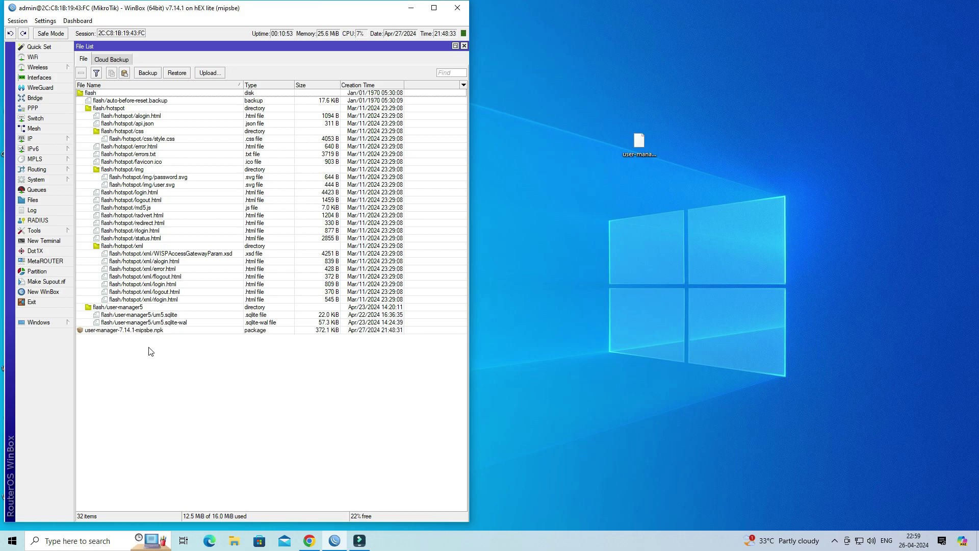
click(149, 330)
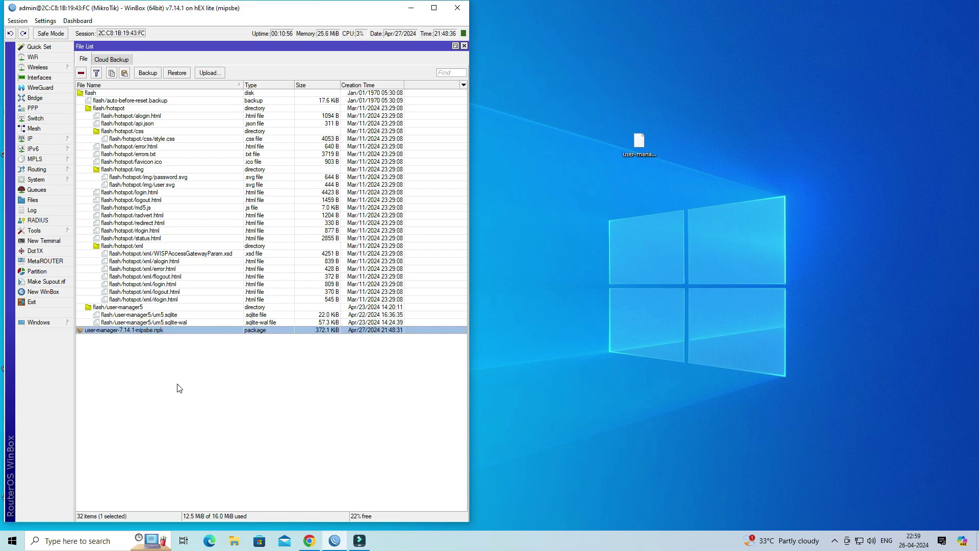
- Reboot the router via System > Reboot and confirm with Yes
click(55, 184)
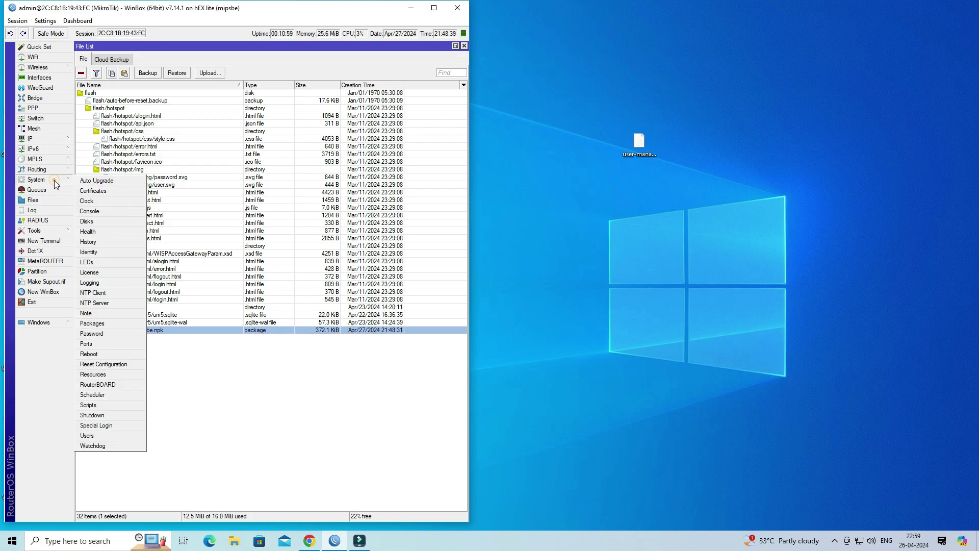
click(119, 355)
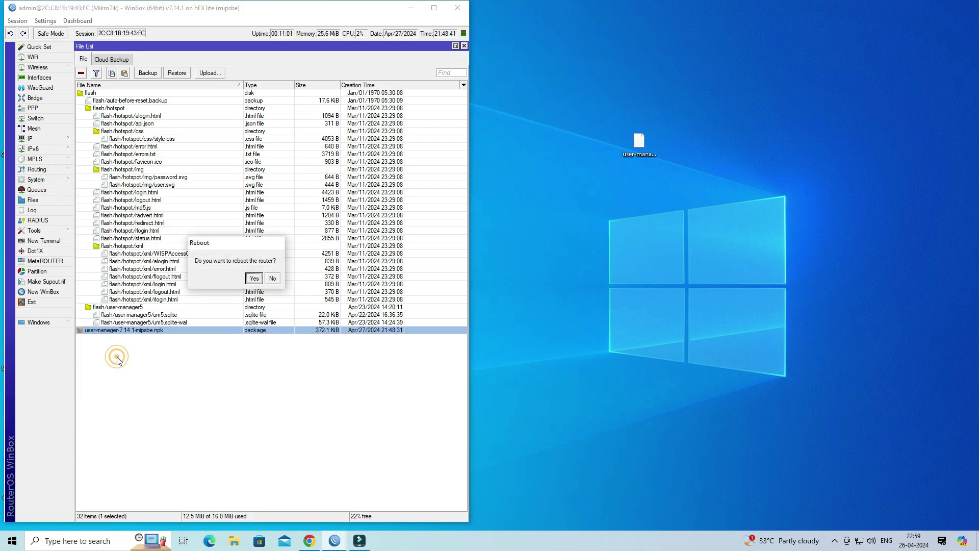
click(253, 279)
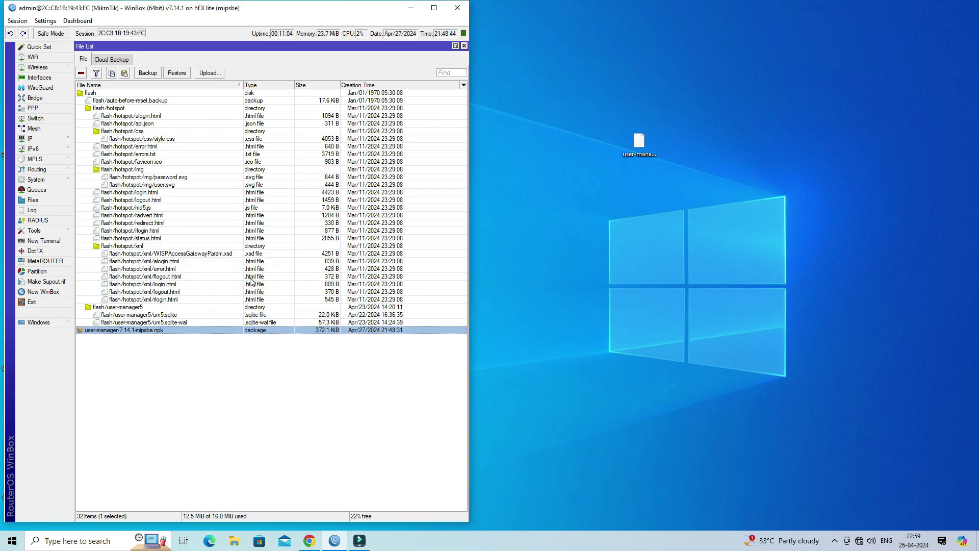